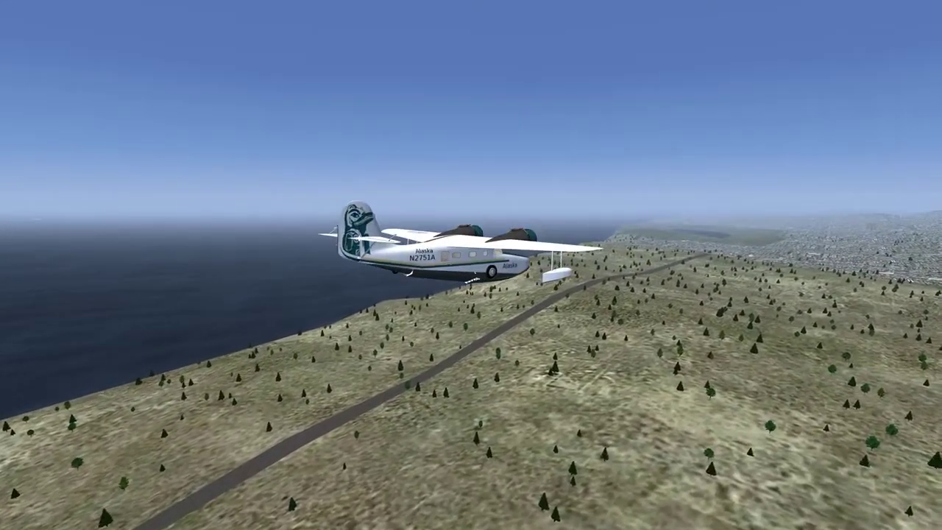
Step: Switch to the cockpit view, look over the overhead control panel and return to the forward view
{"action": "key", "text": "v"}
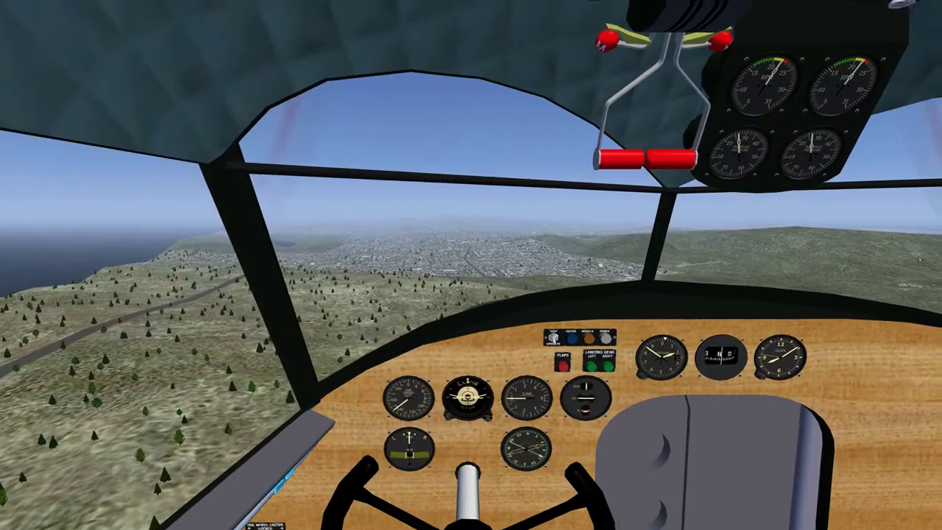
{"action": "left_click_drag", "start_coordinate": [387, 272], "coordinate": [530, 235]}
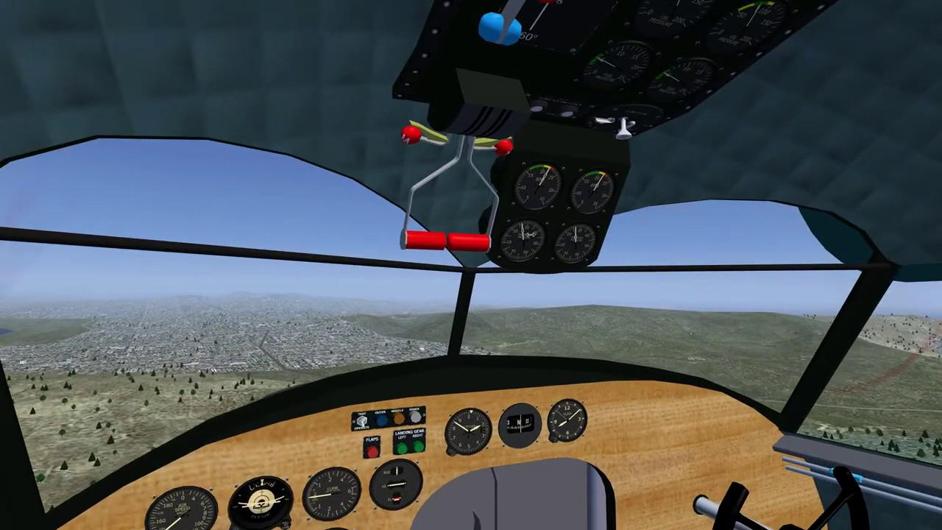
{"action": "left_click_drag", "start_coordinate": [530, 235], "coordinate": [595, 135]}
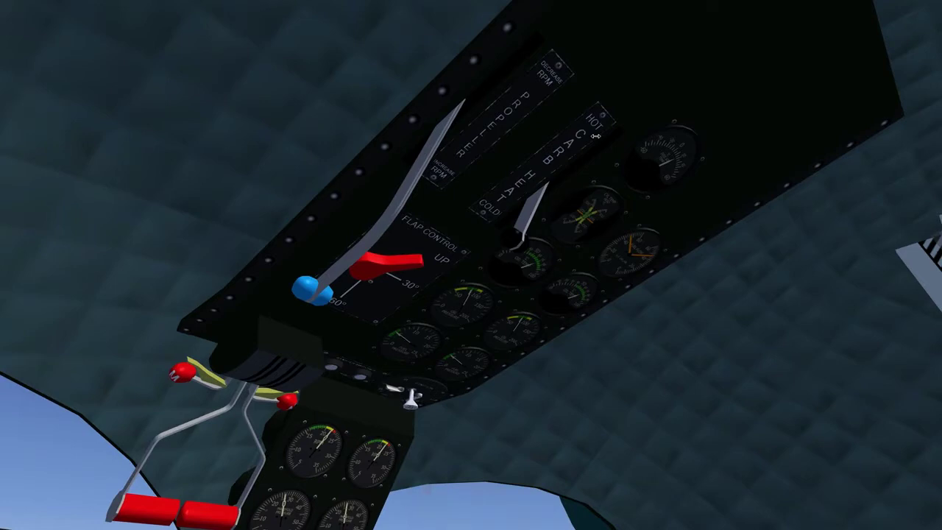
{"action": "left_click_drag", "start_coordinate": [595, 136], "coordinate": [529, 239]}
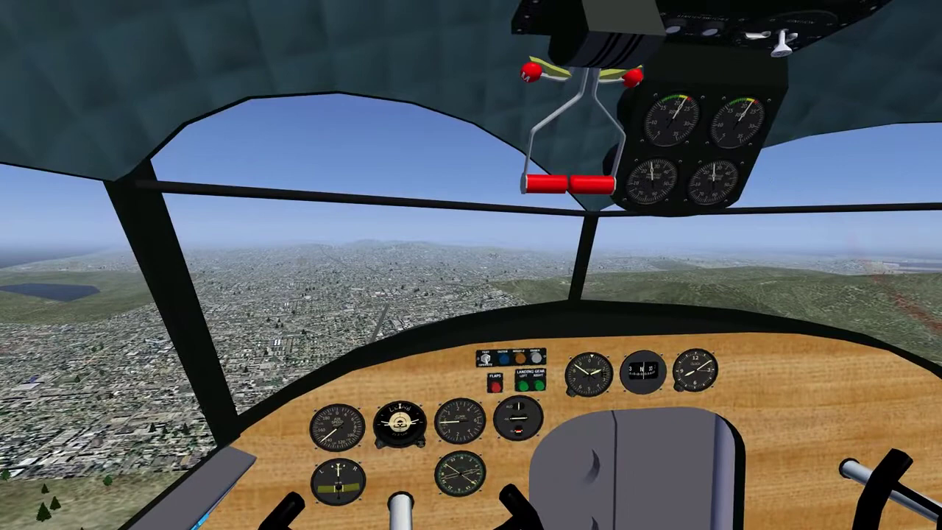
{"action": "left_click", "coordinate": [413, 294]}
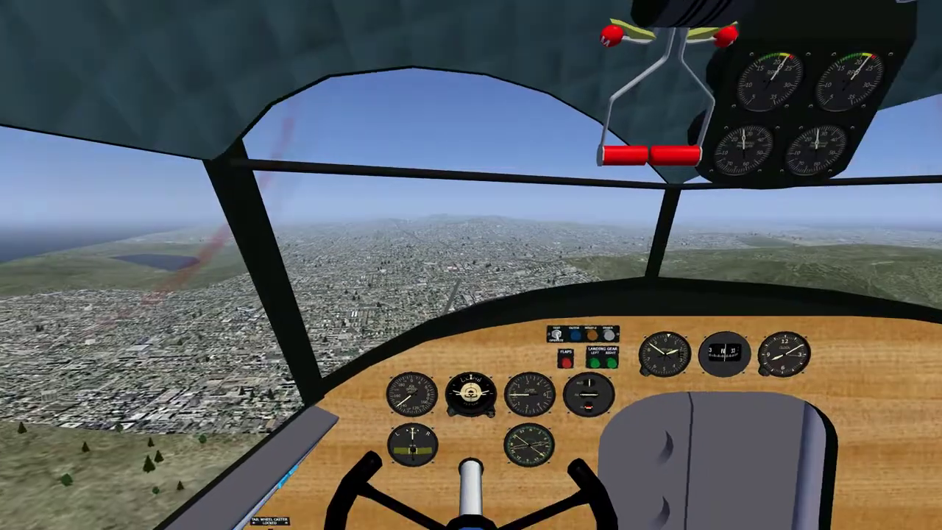
Step: Toggle the Goose's engine failures option
{"action": "mouse_move", "coordinate": [251, 26]}
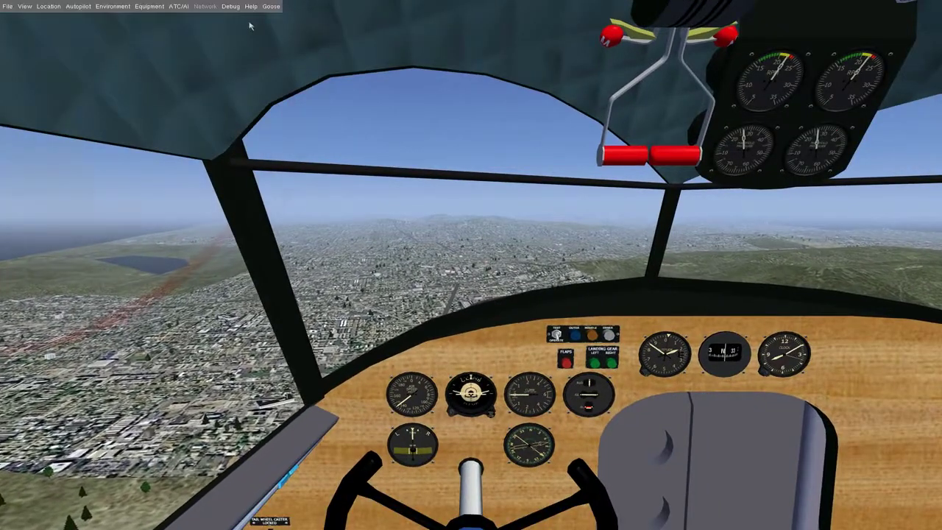
{"action": "left_click", "coordinate": [268, 6]}
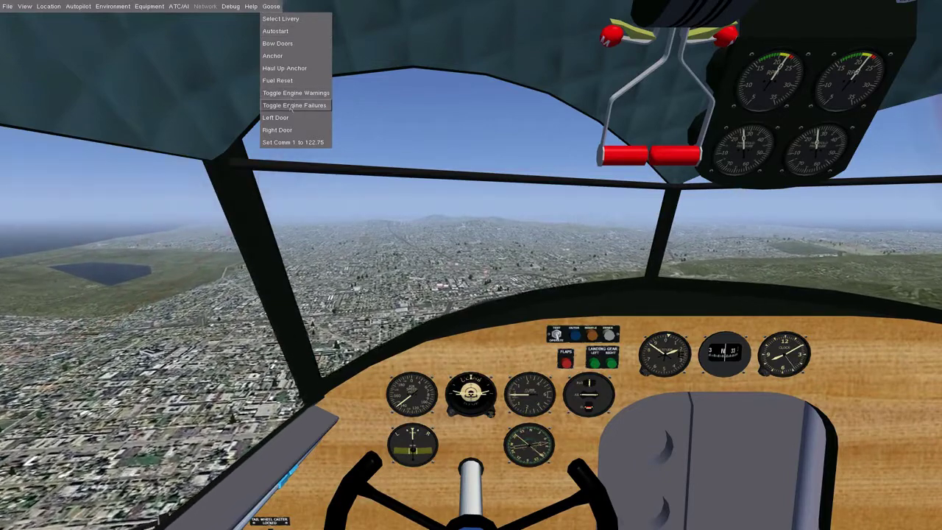
{"action": "left_click", "coordinate": [295, 106]}
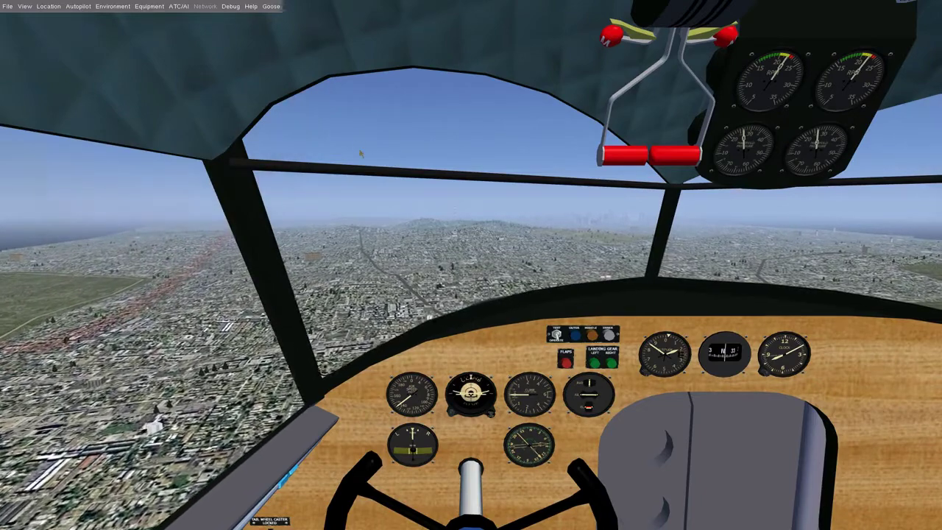
Step: Examine the overhead panel's flap, propeller and carburetor heat controls and engine gauges, and reset the cockpit view
{"action": "right_click", "coordinate": [471, 265]}
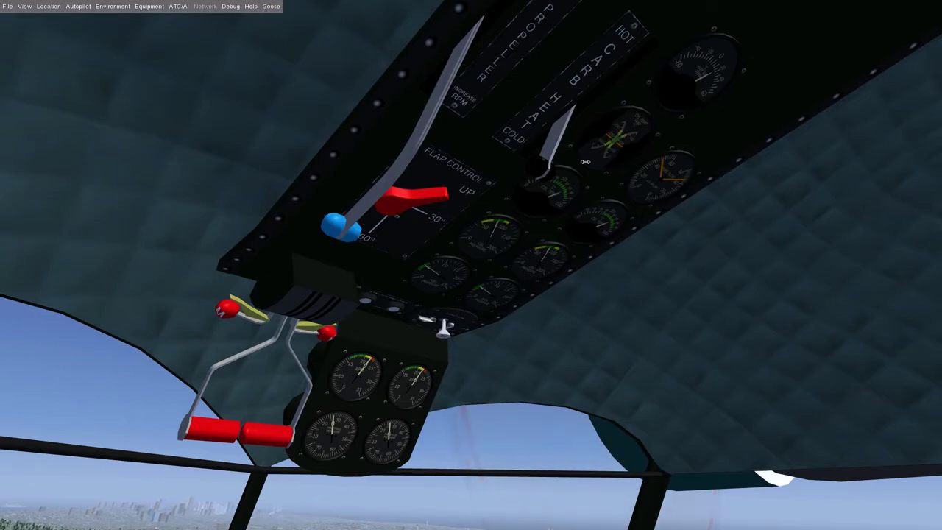
{"action": "left_click_drag", "start_coordinate": [585, 161], "coordinate": [565, 187]}
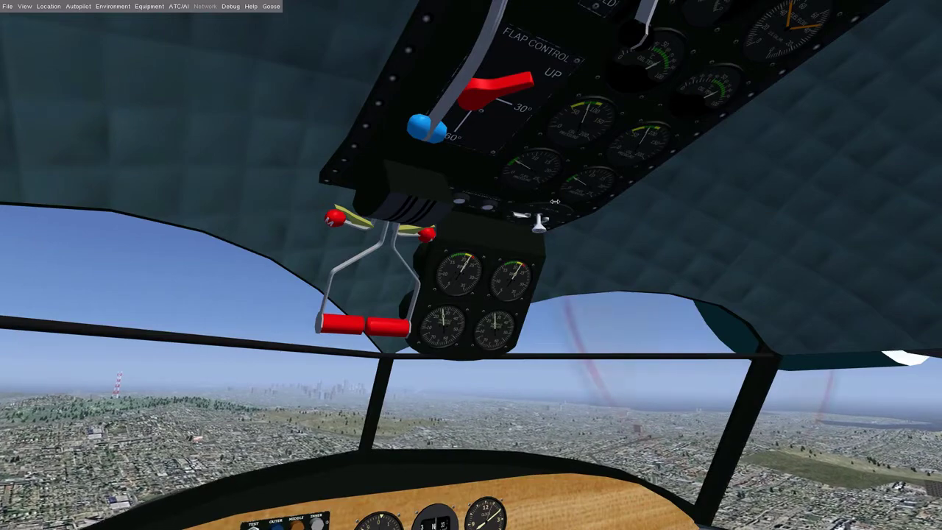
{"action": "mouse_move", "coordinate": [500, 217]}
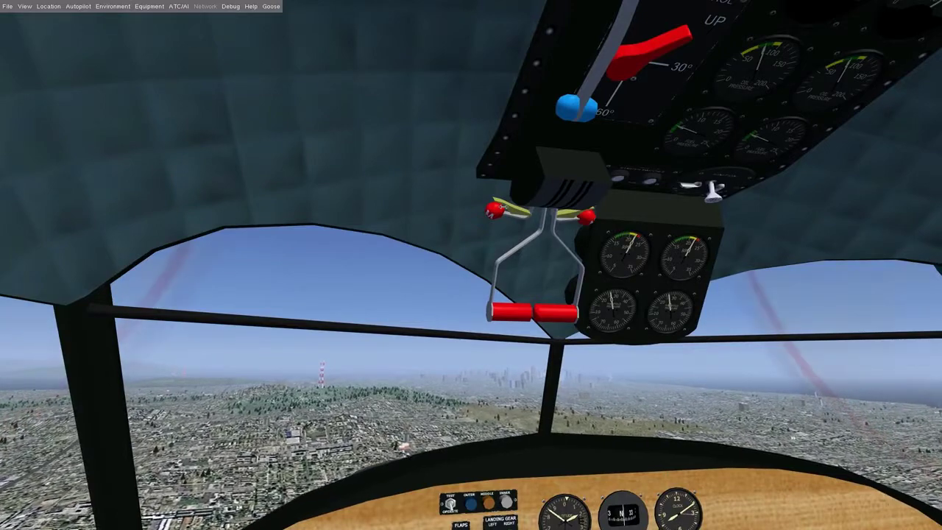
{"action": "key", "text": "ctrl+v"}
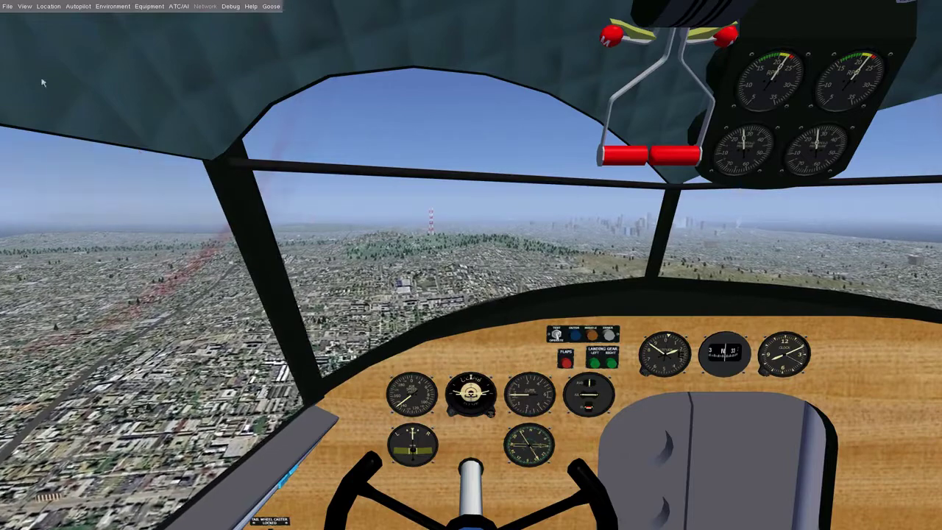
Step: Browse the internal properties to /engines/engine and show the live fuel-flow-gph value on screen
{"action": "left_click", "coordinate": [7, 6]}
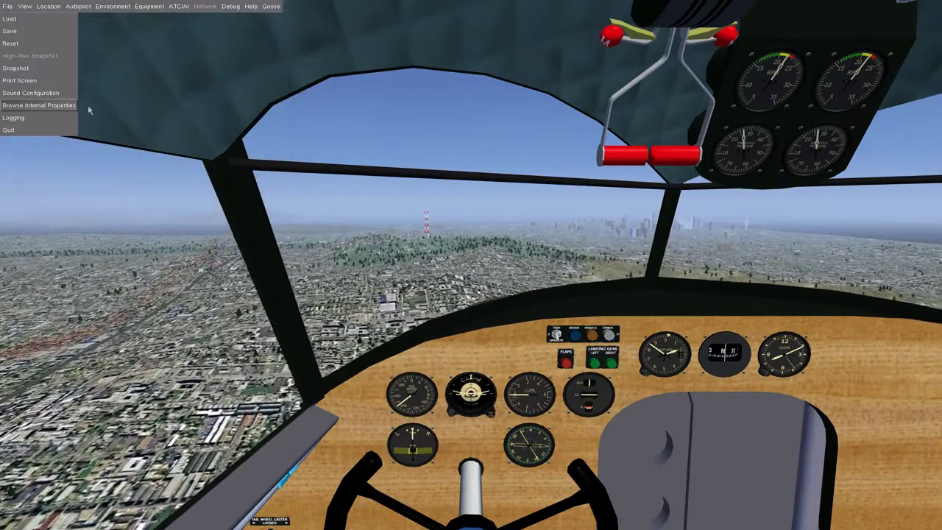
{"action": "left_click", "coordinate": [218, 120]}
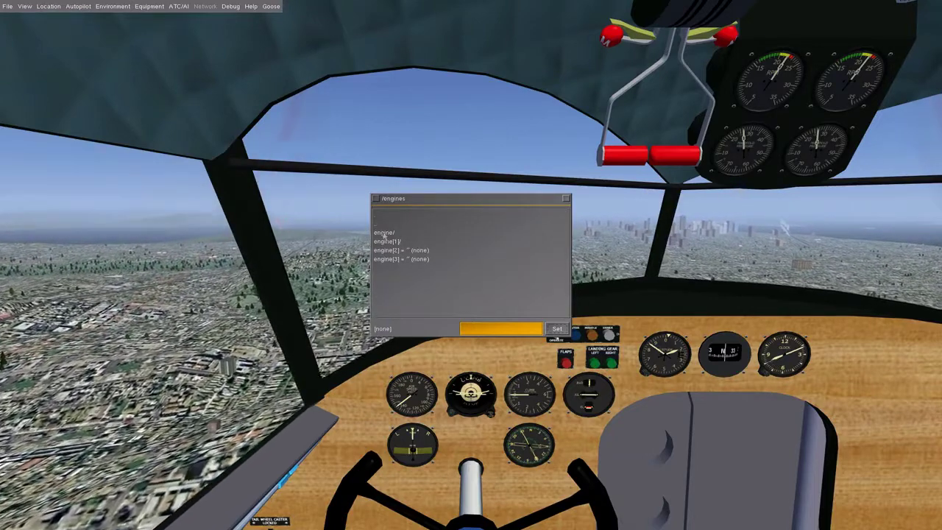
{"action": "left_click", "coordinate": [383, 232]}
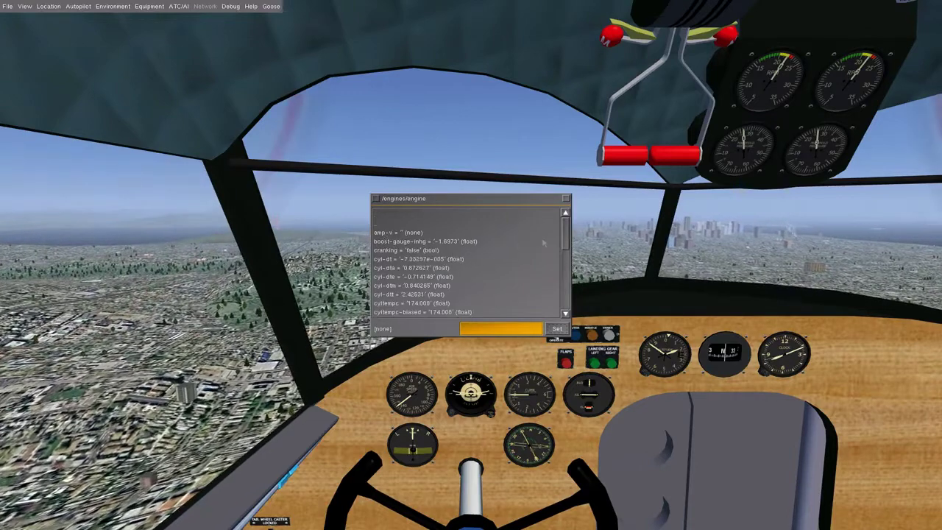
{"action": "scroll", "coordinate": [467, 262], "scroll_direction": "down", "scroll_amount": 10}
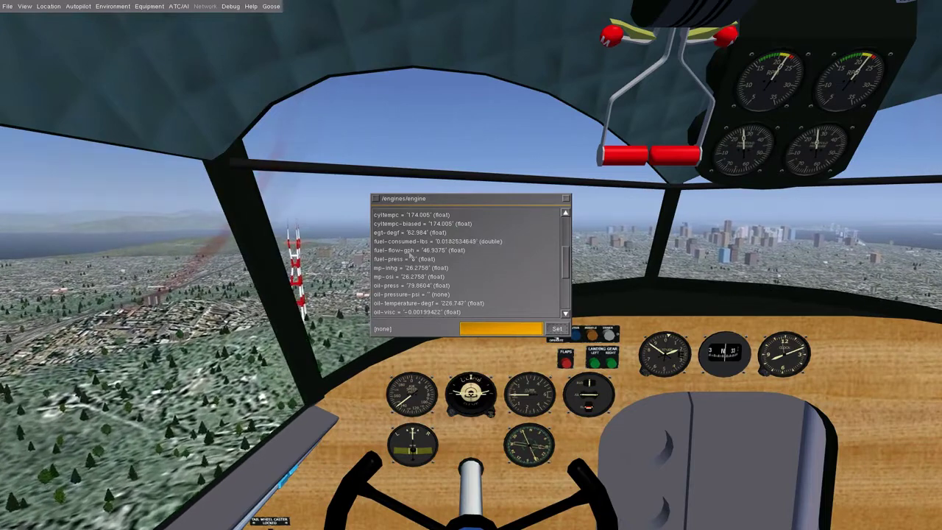
{"action": "left_click", "coordinate": [420, 251], "text": "shift"}
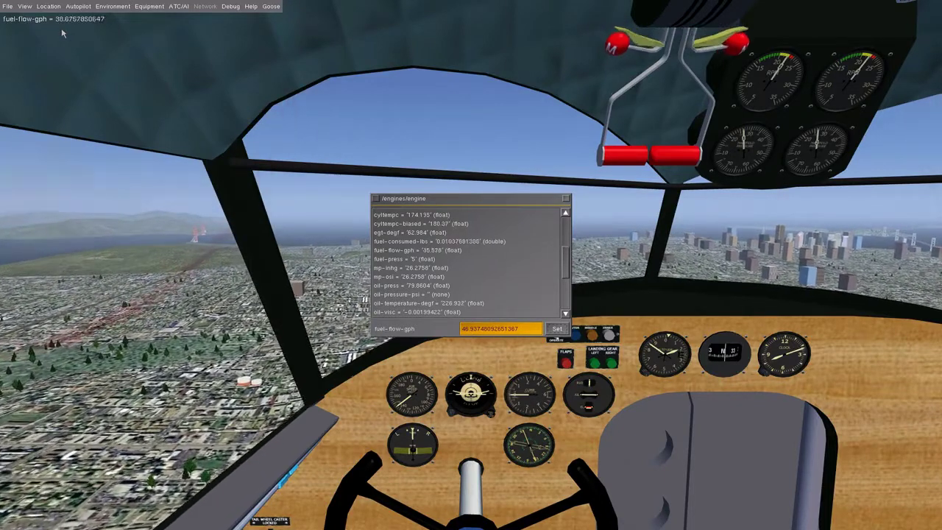
Step: Lean the engine mixture while watching the fuel flow, and return the mixture to full rich
{"action": "scroll", "coordinate": [661, 27], "scroll_direction": "down", "scroll_amount": 3}
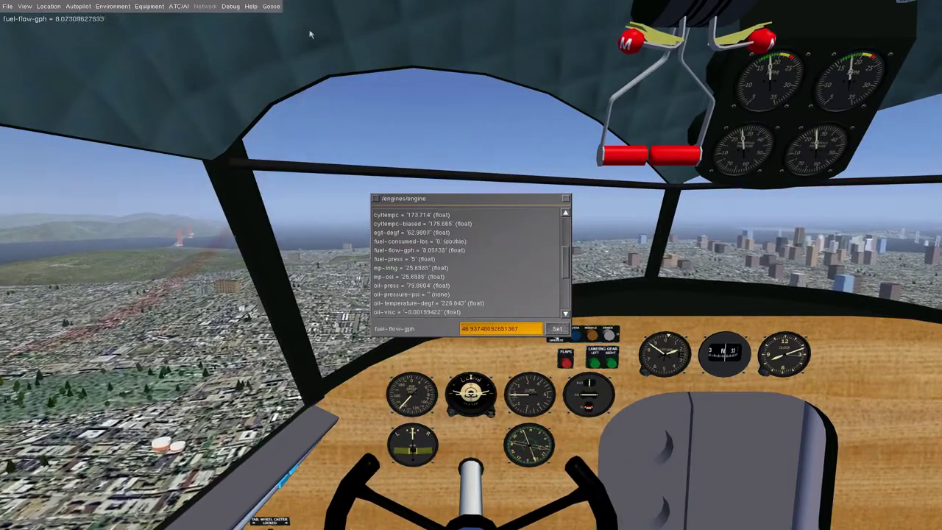
{"action": "key", "text": "m"}
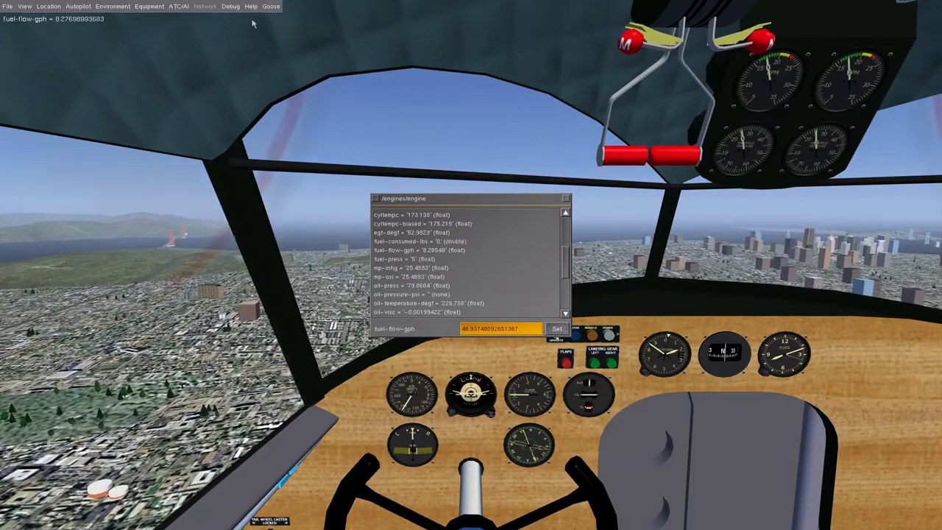
{"action": "key", "text": "Page_Up"}
{"action": "key", "text": "Page_Up"}
{"action": "key", "text": "Page_Up"}
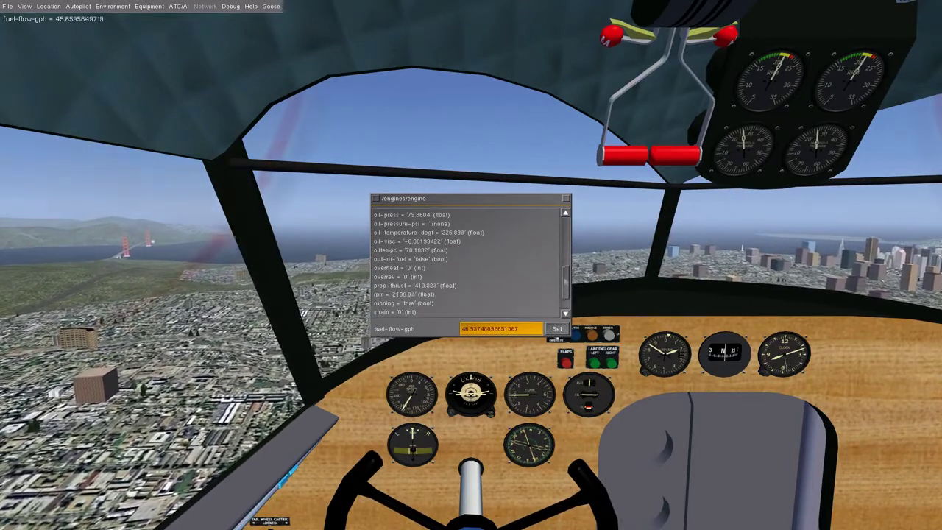
Step: Add the engine's rpm property to the on-screen read-out and go back up to the top of the property tree
{"action": "scroll", "coordinate": [468, 264], "scroll_direction": "down", "scroll_amount": 2}
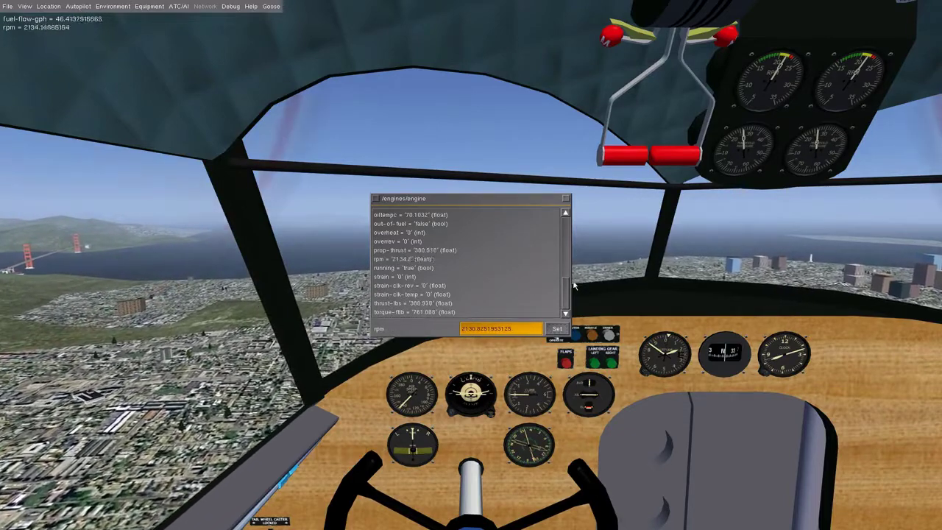
{"action": "left_click_drag", "start_coordinate": [567, 292], "coordinate": [567, 222]}
{"action": "left_click", "coordinate": [375, 225]}
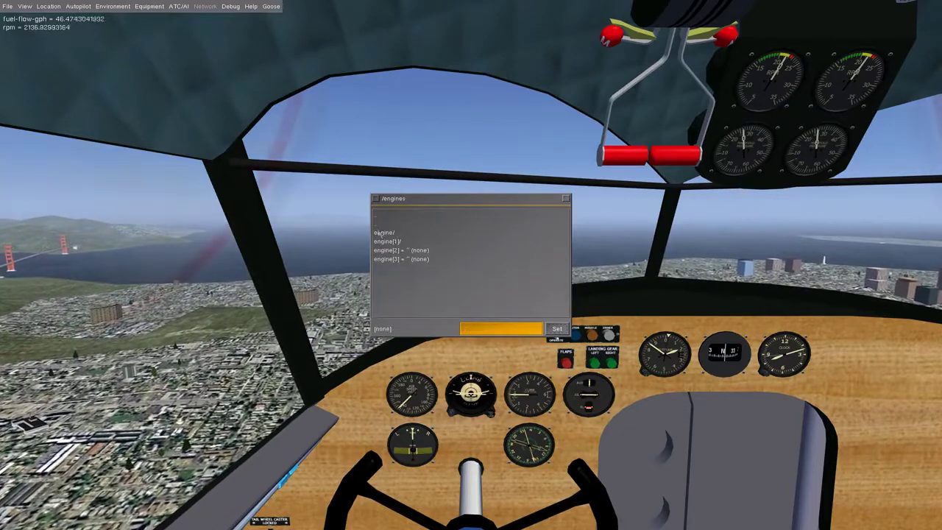
{"action": "left_click", "coordinate": [376, 223]}
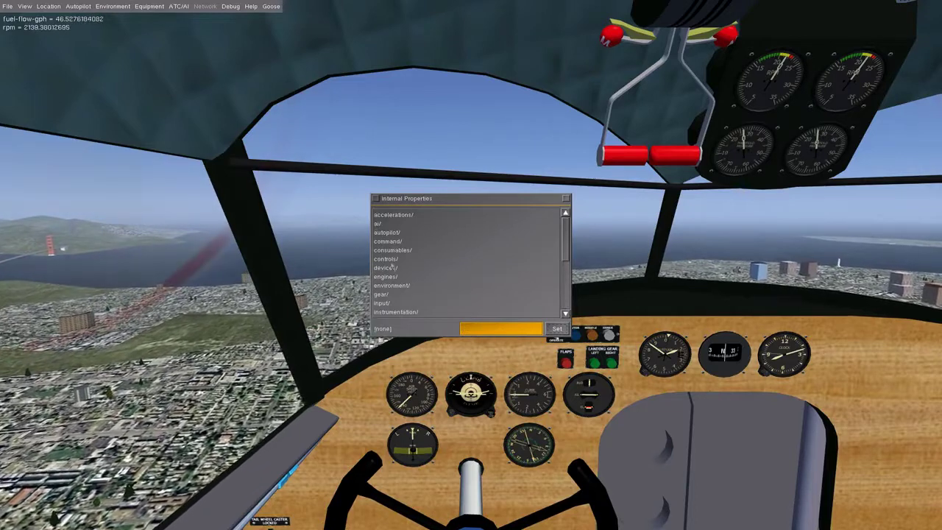
Step: Add the mixture, propeller-pitch and throttle properties from /controls/engines/engine to the on-screen read-out
{"action": "left_click", "coordinate": [392, 260]}
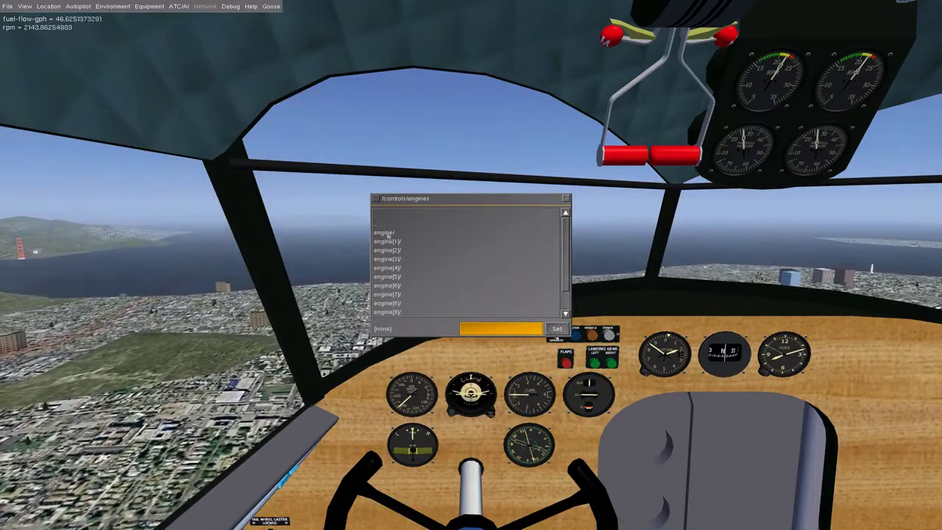
{"action": "left_click", "coordinate": [386, 232]}
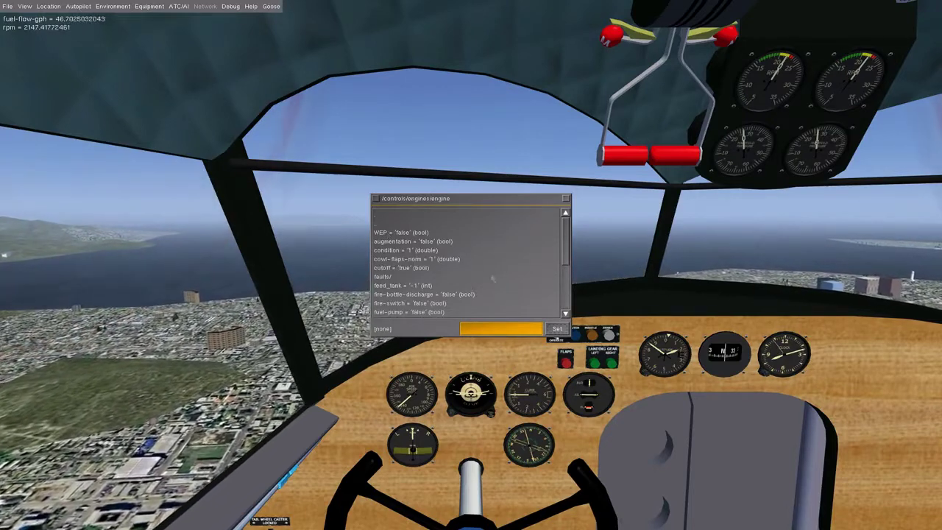
{"action": "scroll", "coordinate": [468, 265], "scroll_direction": "down", "scroll_amount": 7}
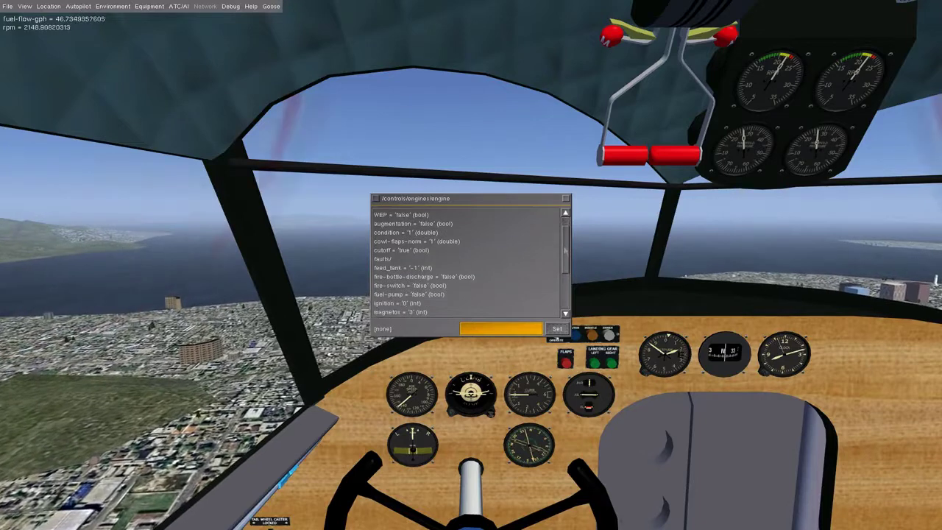
{"action": "left_click_drag", "start_coordinate": [564, 273], "coordinate": [564, 290]}
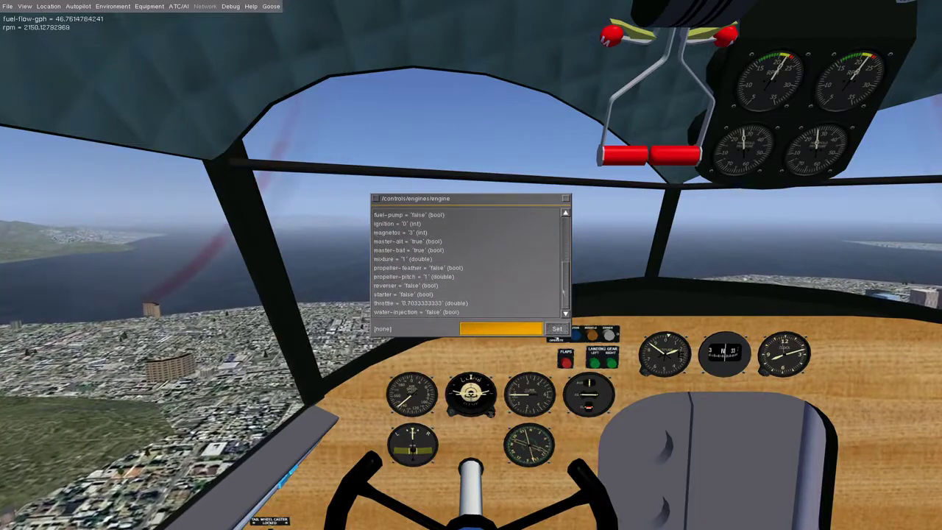
{"action": "left_click", "coordinate": [422, 285]}
{"action": "left_click", "coordinate": [395, 259]}
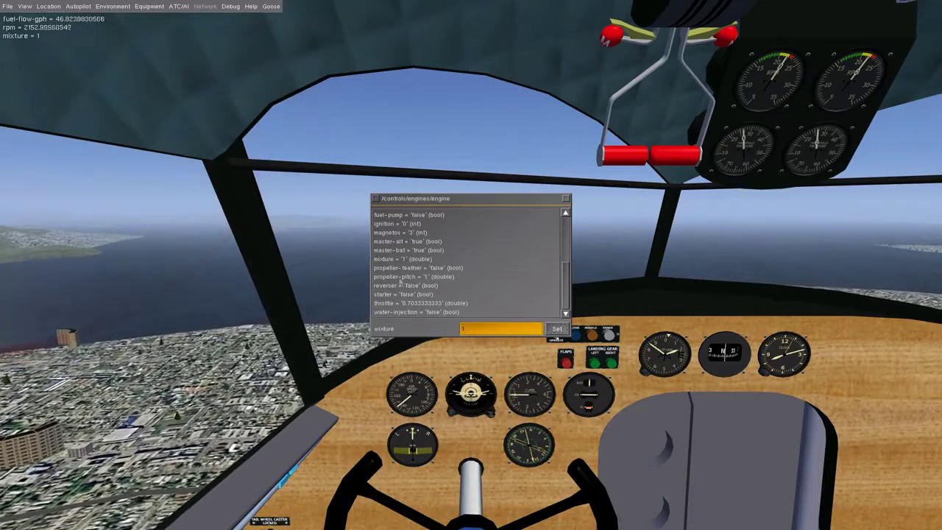
{"action": "left_click", "coordinate": [400, 280]}
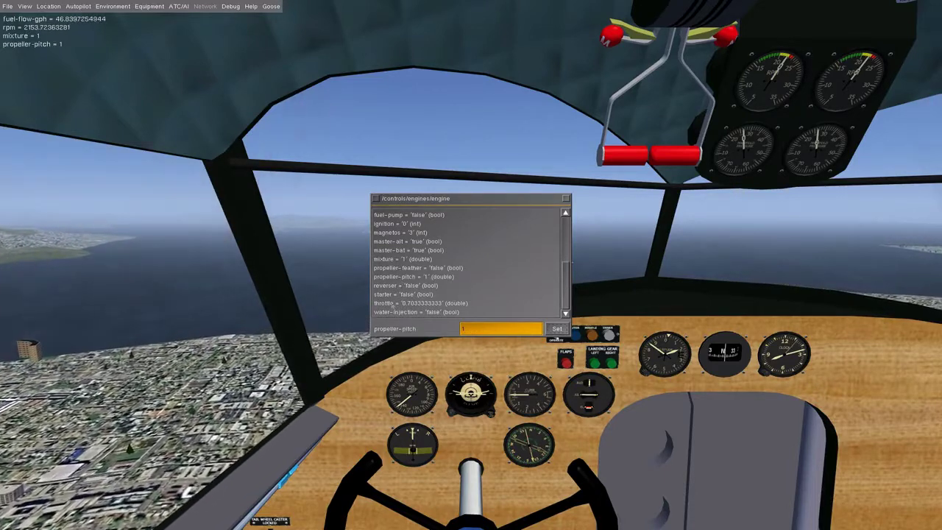
{"action": "left_click", "coordinate": [392, 303]}
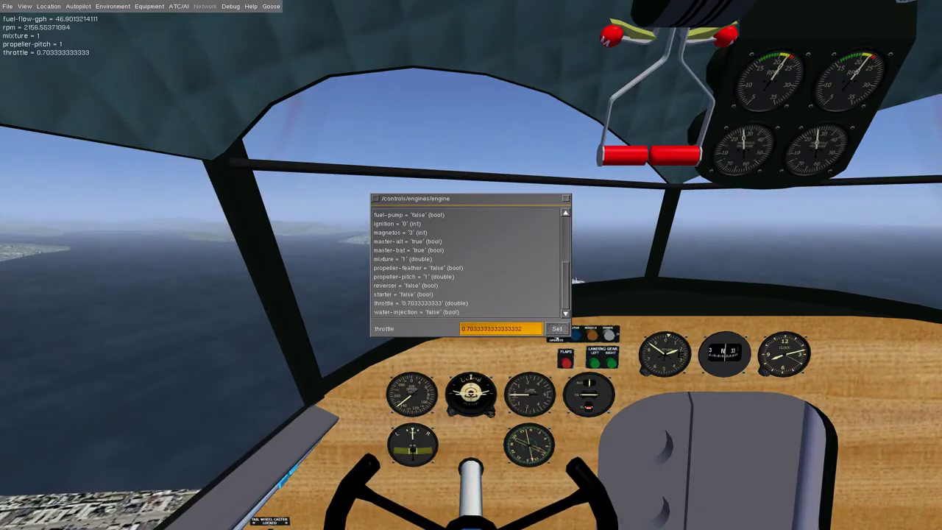
Step: Look around the cockpit at the overhead panel, the instrument panel and the control yoke
{"action": "right_click", "coordinate": [557, 338]}
{"action": "right_click", "coordinate": [471, 265]}
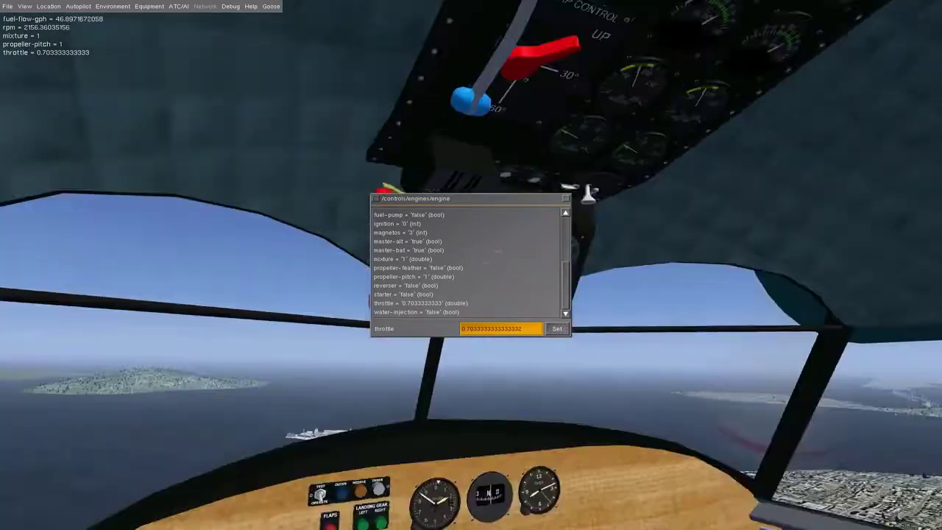
{"action": "mouse_move", "coordinate": [648, 139]}
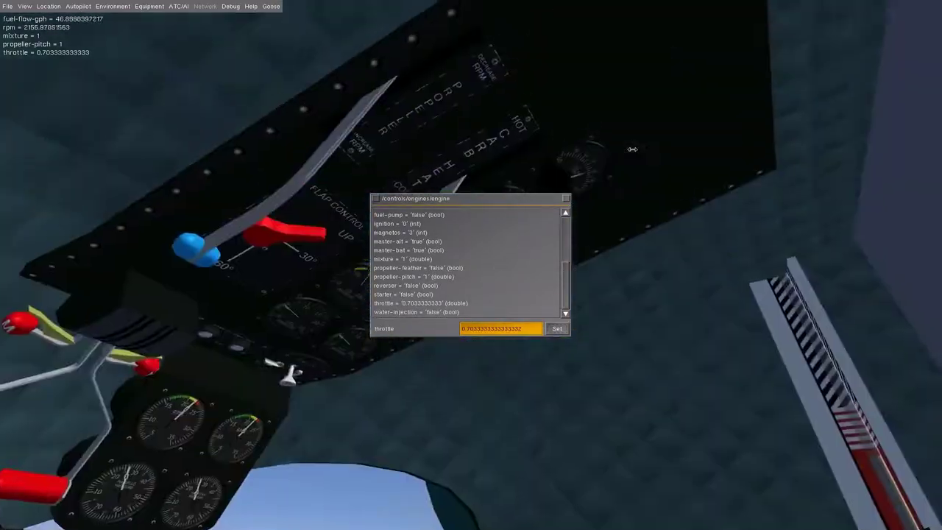
{"action": "mouse_move", "coordinate": [579, 206]}
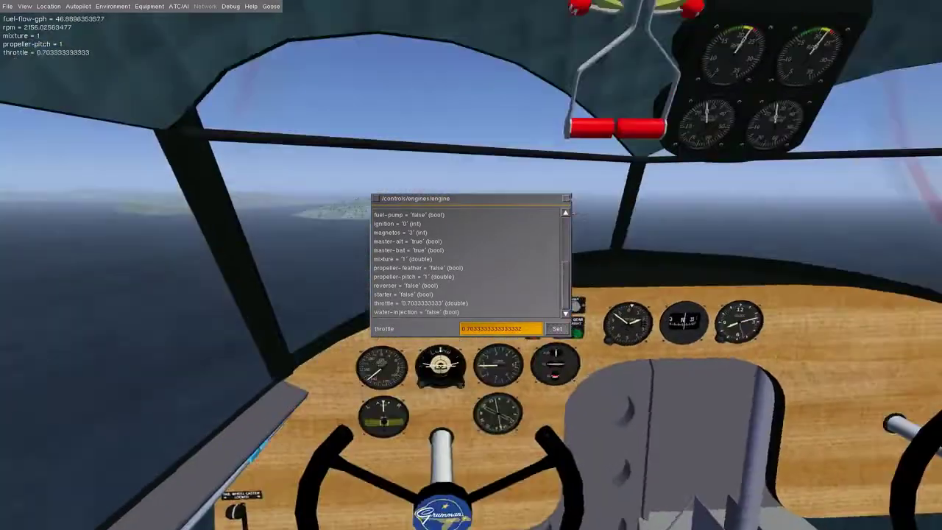
{"action": "mouse_move", "coordinate": [209, 525]}
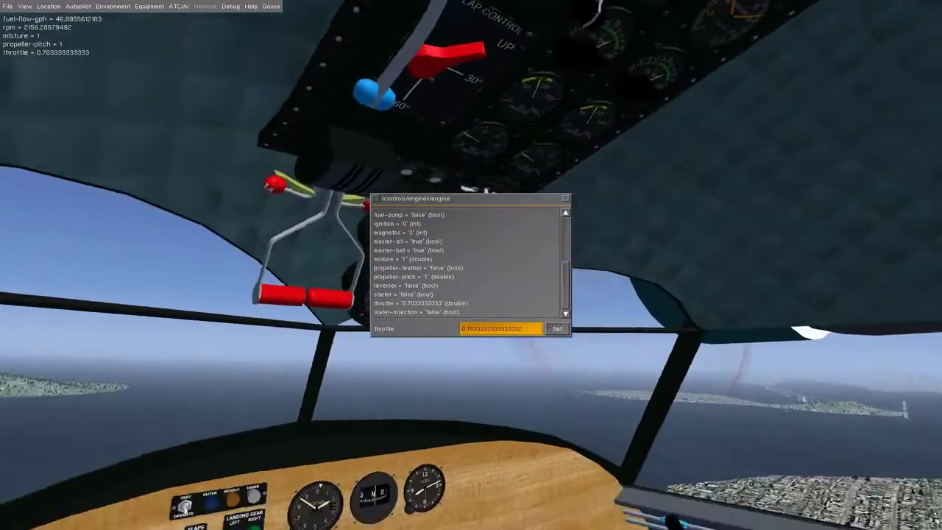
{"action": "mouse_move", "coordinate": [605, 171]}
{"action": "right_click", "coordinate": [473, 269]}
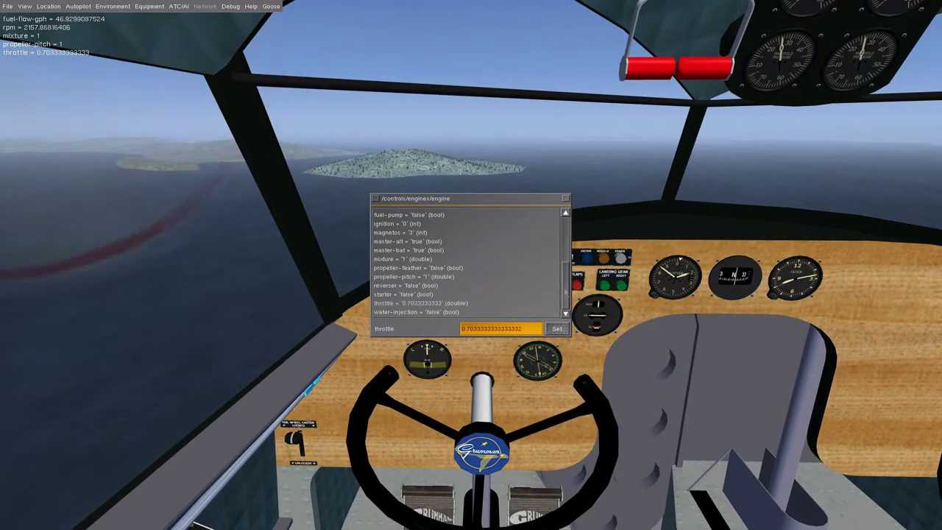
Step: Look up the propeller-feather property in /controls/engines/engine and close the property browser
{"action": "mouse_move", "coordinate": [565, 295]}
{"action": "left_mouse_down"}
{"action": "mouse_move", "coordinate": [564, 261]}
{"action": "mouse_move", "coordinate": [556, 288]}
{"action": "left_mouse_up"}
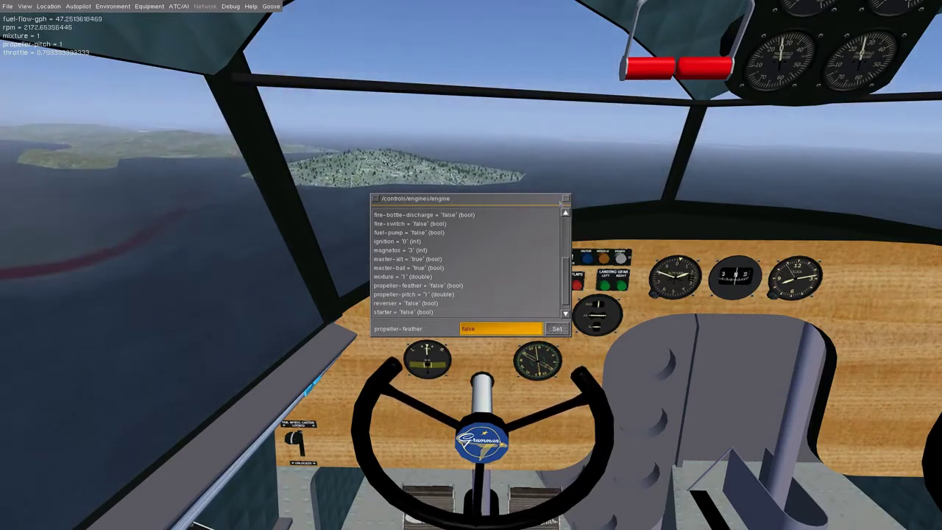
{"action": "left_click", "coordinate": [565, 199]}
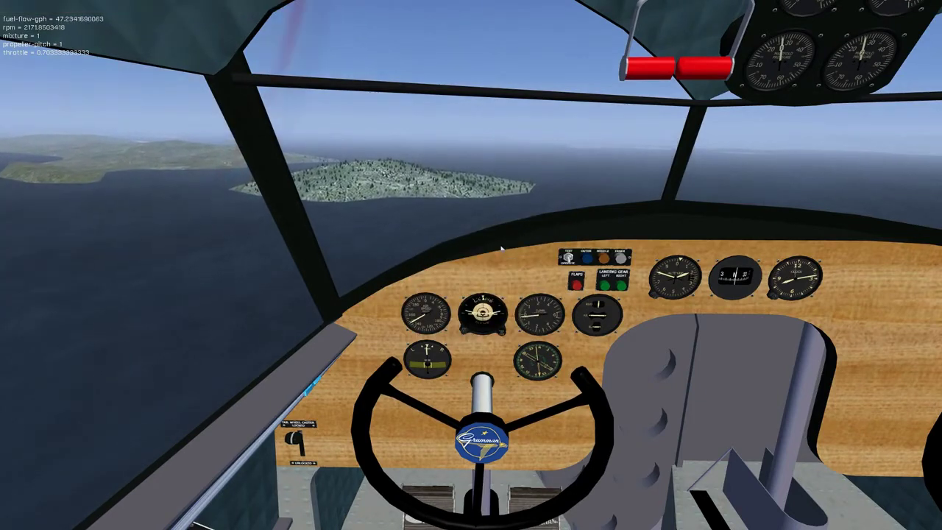
Step: Switch to the external view and look around the Goose from its nose and its side
{"action": "key", "text": "v"}
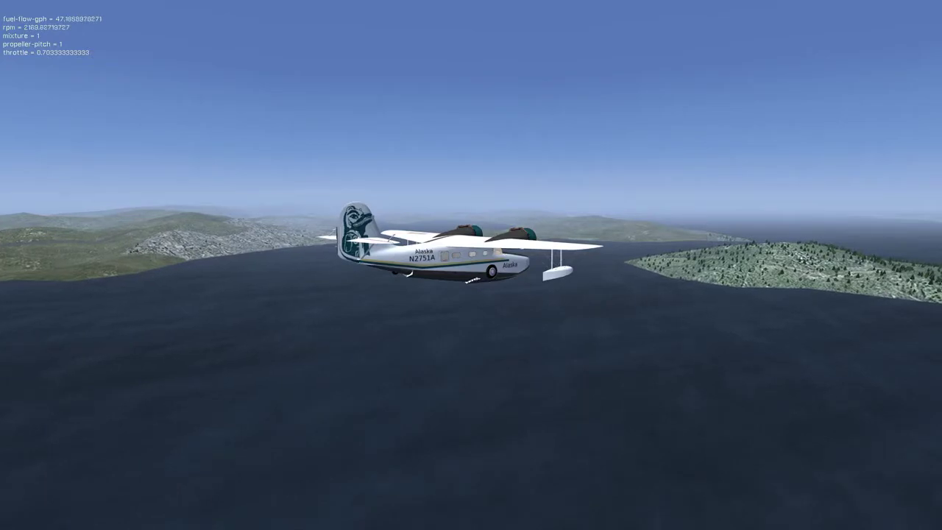
{"action": "right_click", "coordinate": [631, 267]}
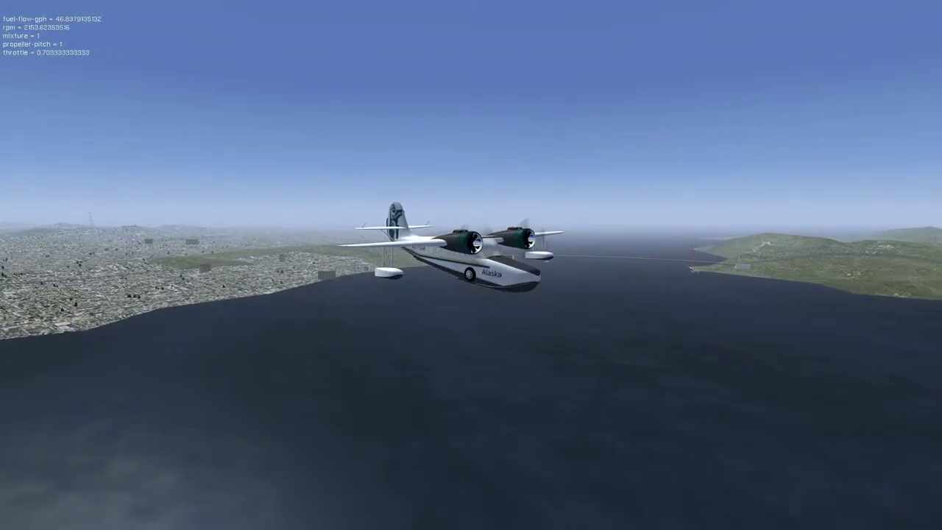
{"action": "left_click_drag", "start_coordinate": [611, 265], "coordinate": [628, 260]}
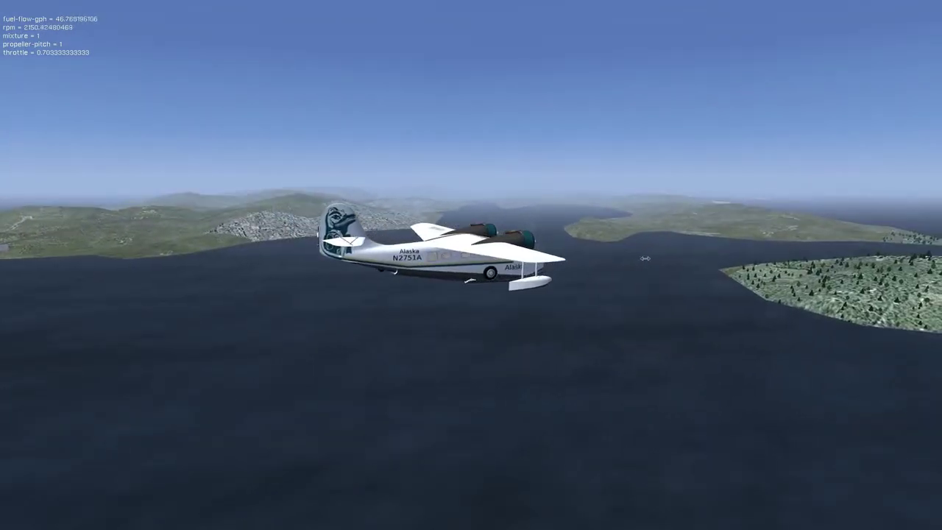
{"action": "right_click", "coordinate": [645, 259]}
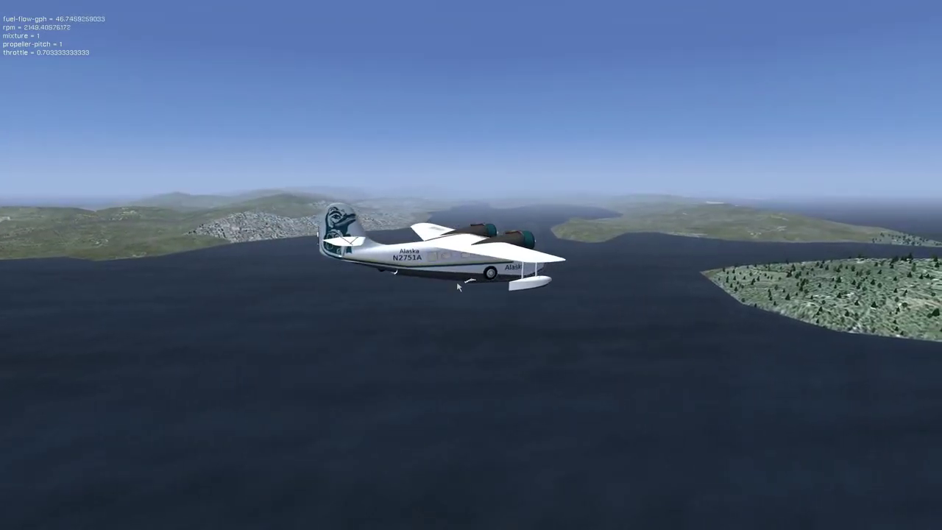